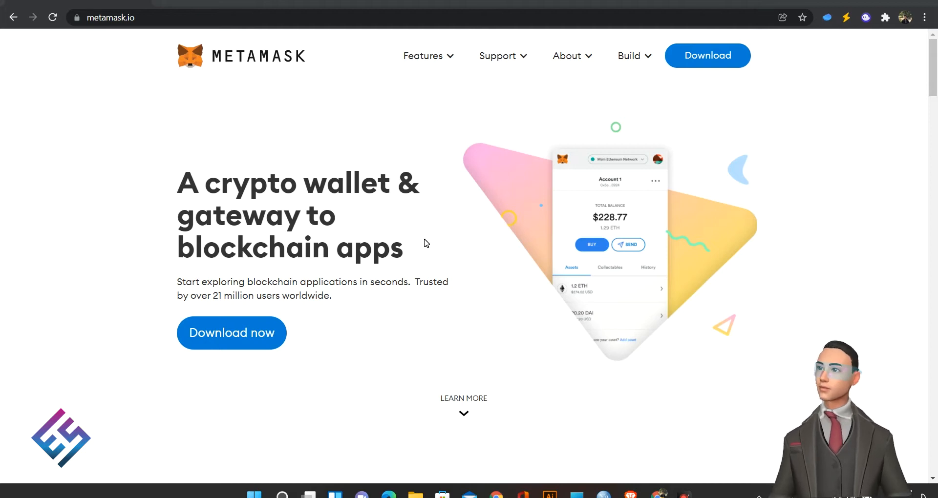
Step: Focus the Chrome window and select the metamask.io address in the address bar
drag(329, 284, 348, 286)
click(358, 288)
click(386, 301)
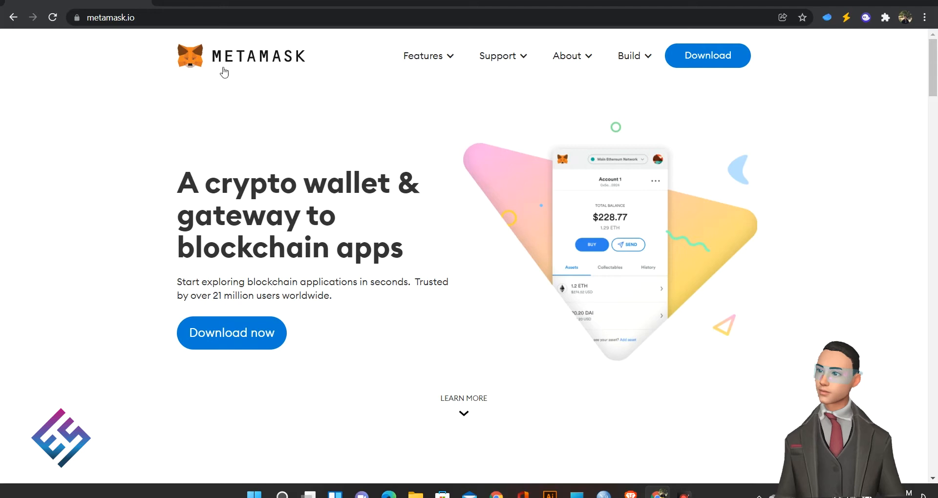
click(145, 24)
drag(145, 23, 84, 18)
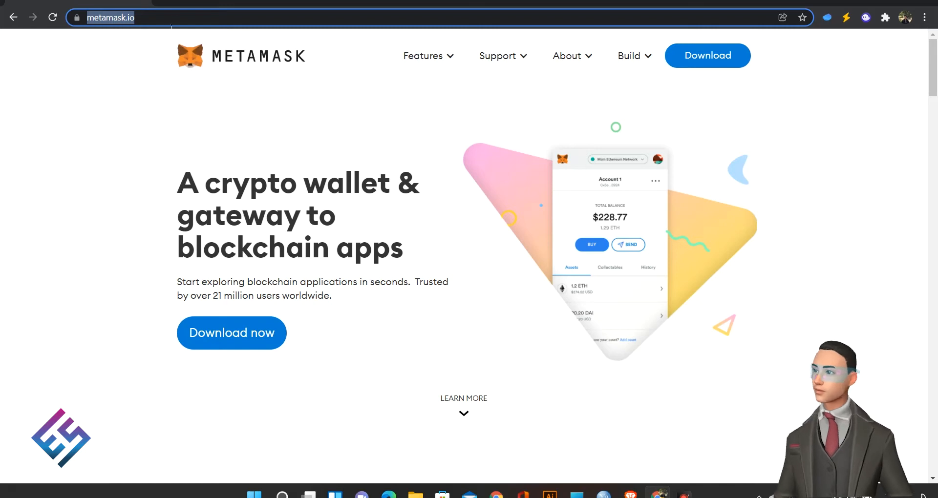
click(173, 17)
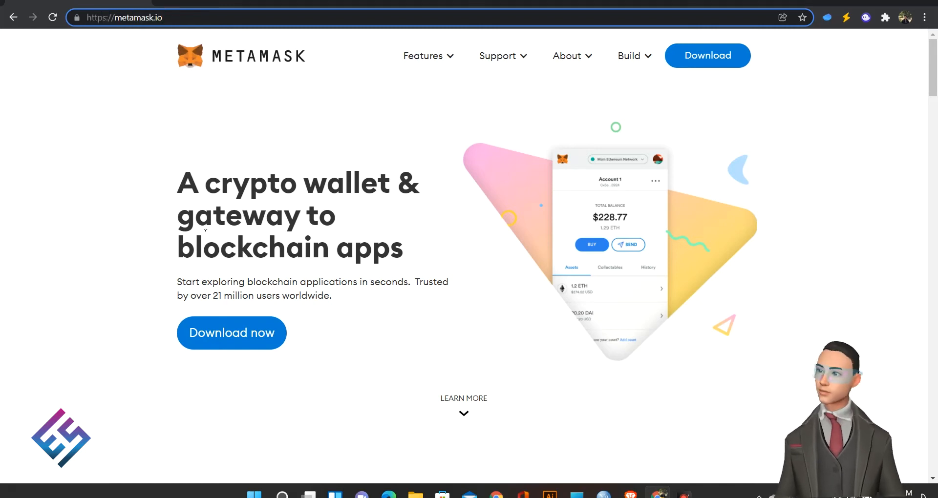
Step: Scroll through the metamask.io home page and check its web address
scroll(381, 327, down, 4)
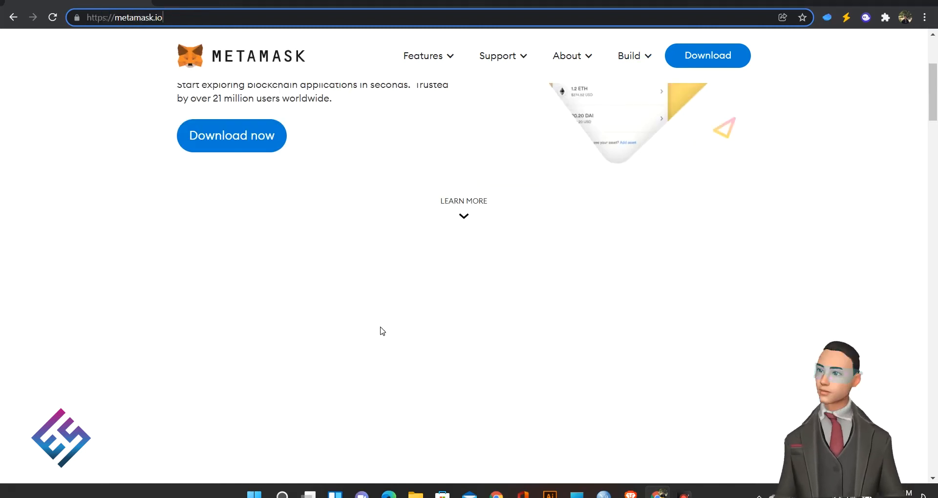
scroll(394, 312, down, 8)
scroll(398, 298, up, 12)
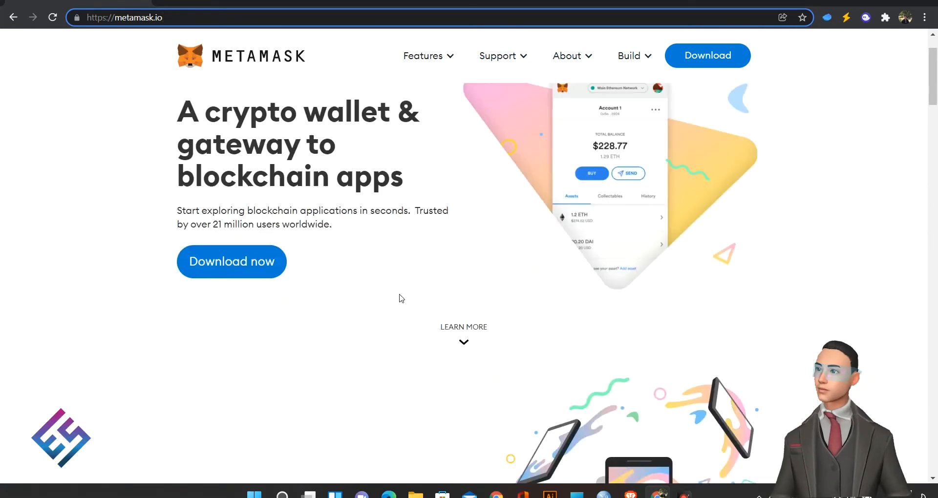
click(244, 327)
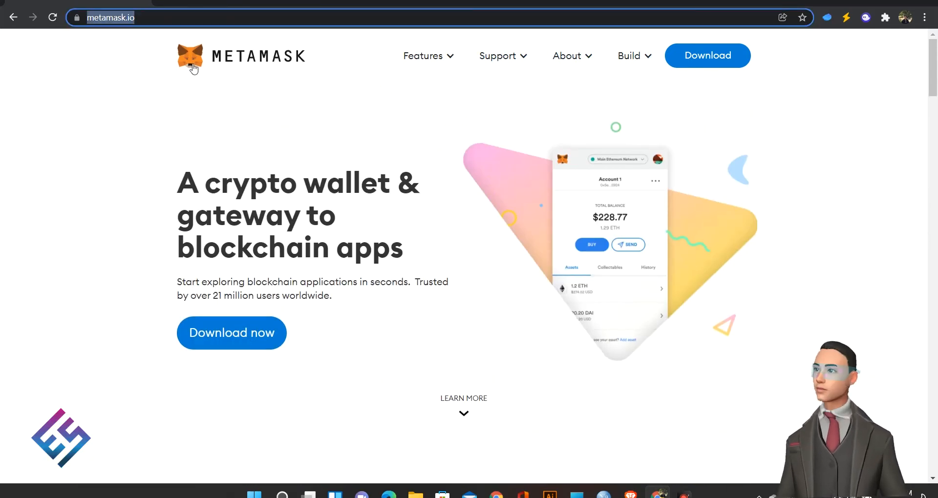
click(172, 17)
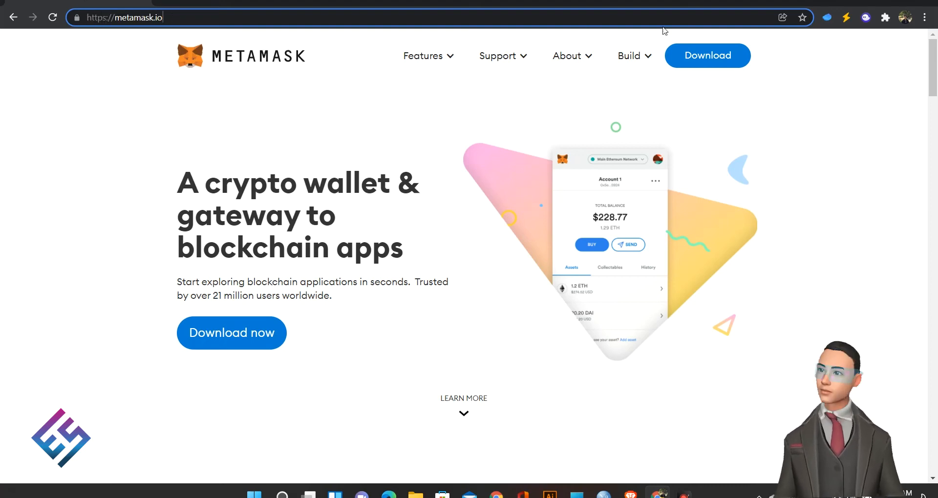
scroll(310, 315, down, 20)
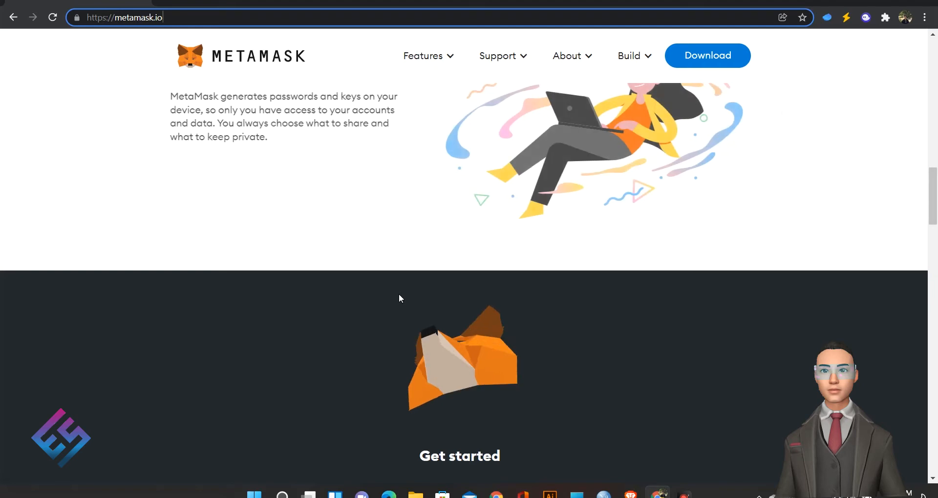
scroll(398, 297, up, 20)
Step: Install MetaMask for Chrome from its Chrome Web Store listing with Add extension
click(246, 325)
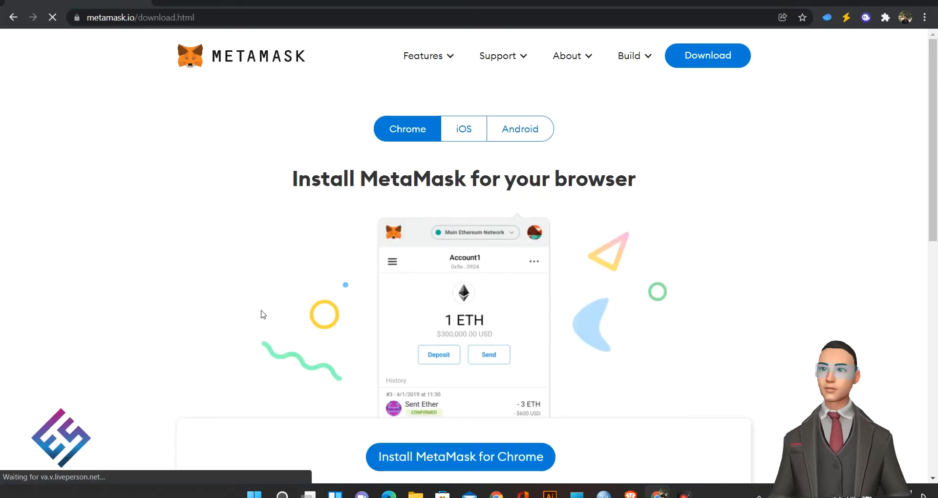
scroll(454, 190, down, 8)
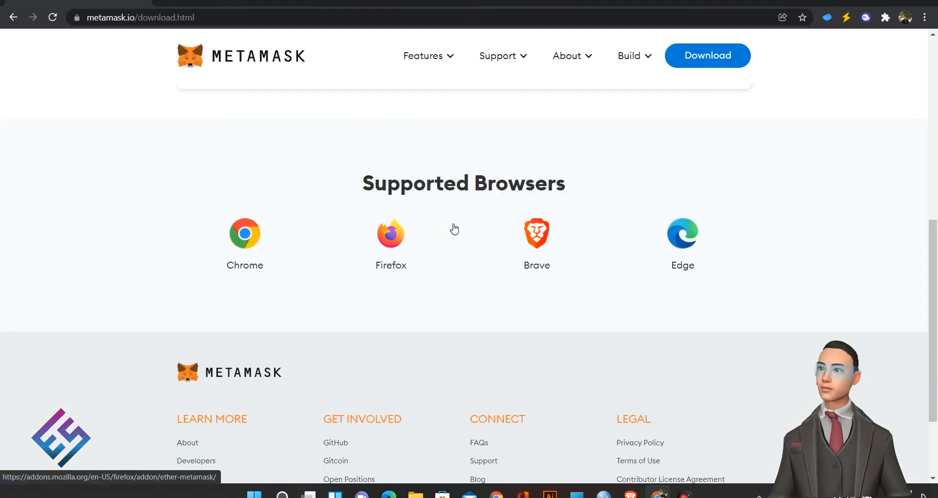
scroll(454, 228, up, 4)
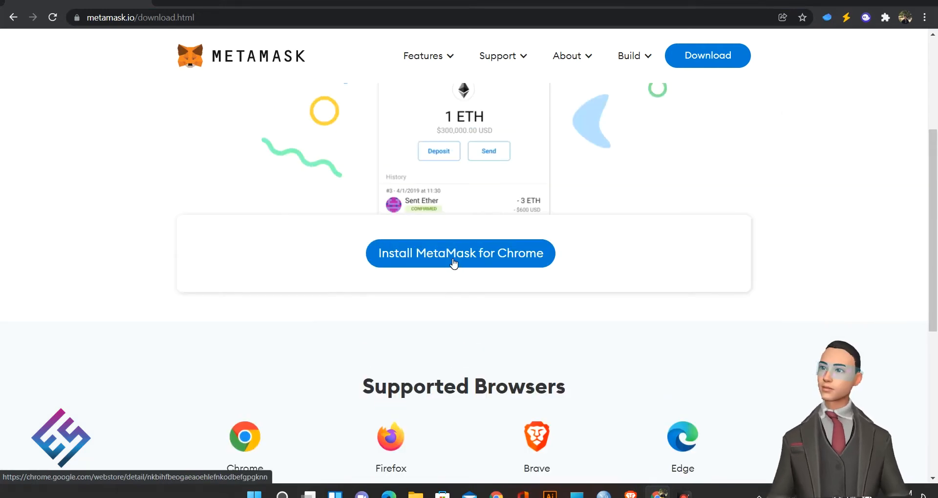
click(453, 263)
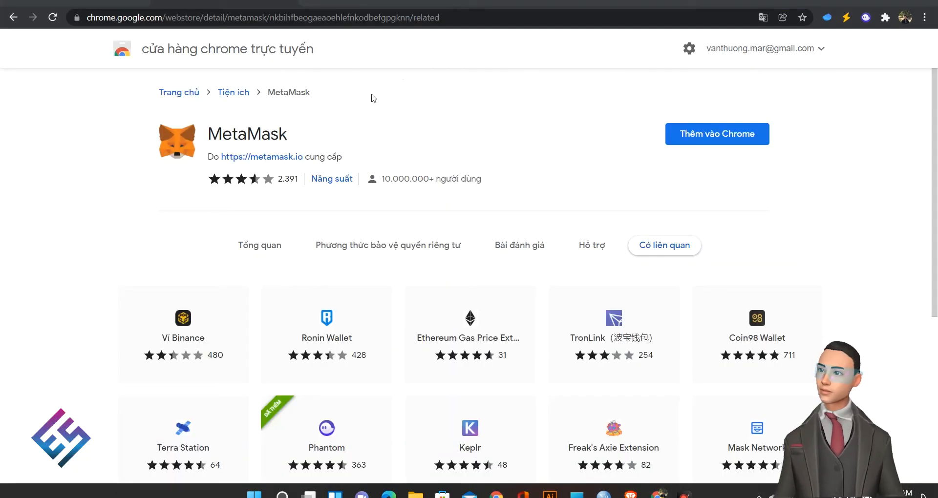
click(717, 135)
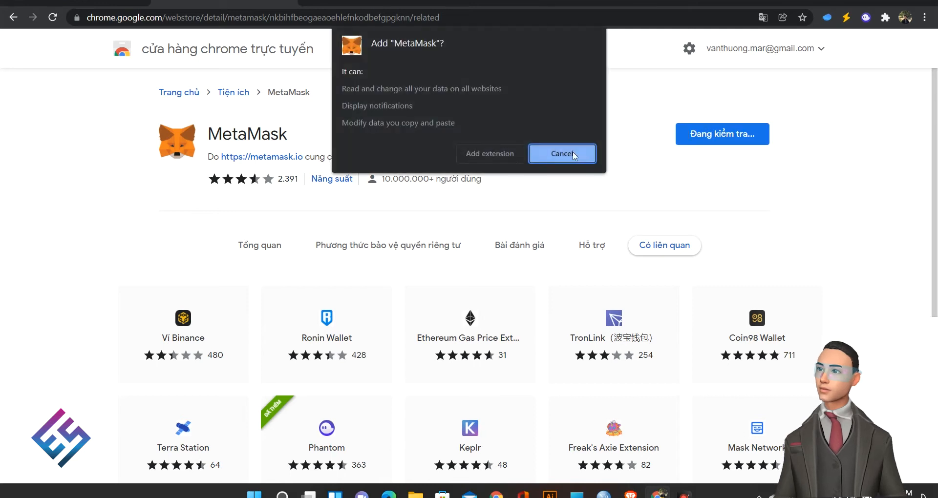
click(487, 153)
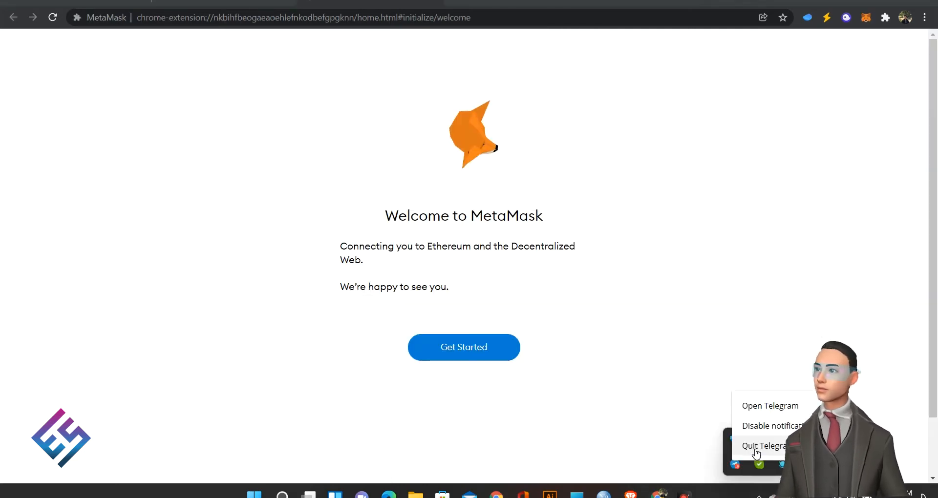
click(486, 326)
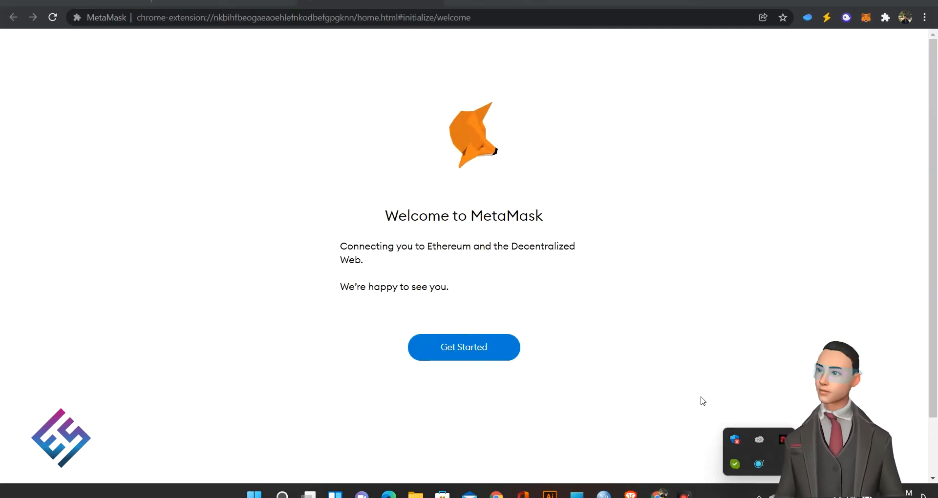
Step: Dismiss the tray popup, choose Get Started, then pick Create a Wallet
click(634, 314)
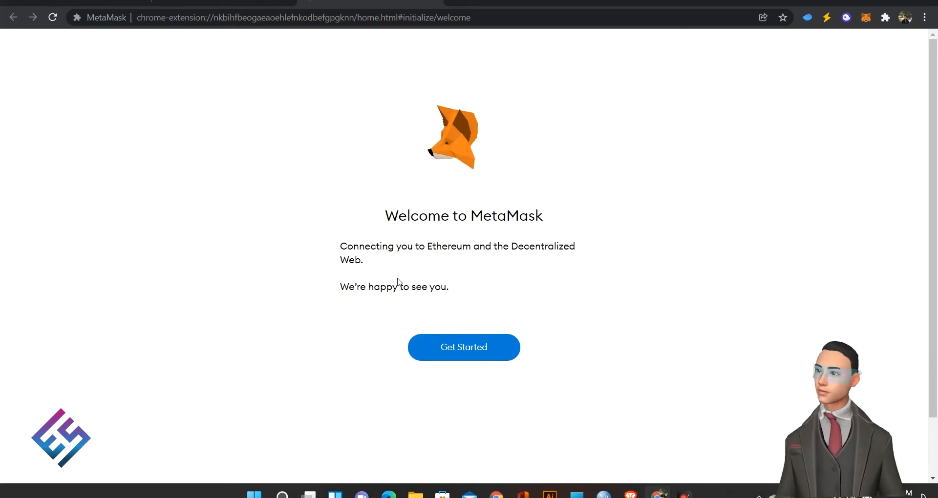
click(478, 349)
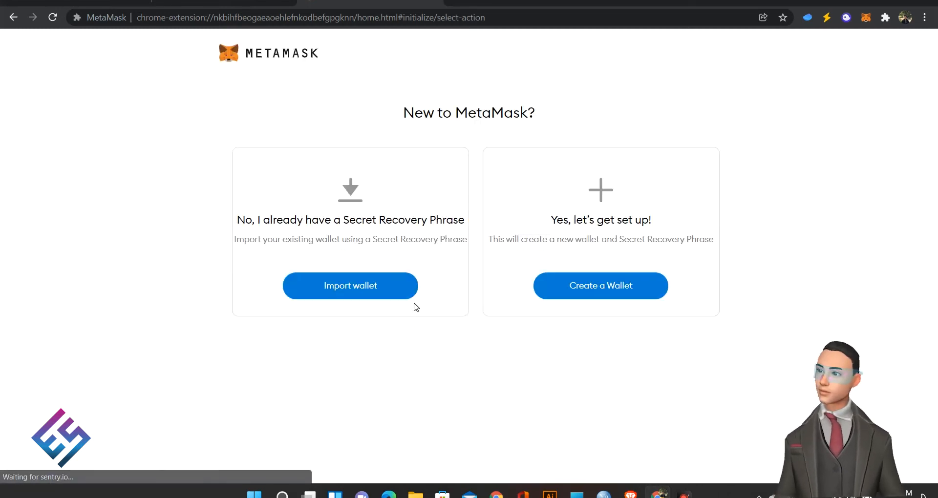
click(632, 290)
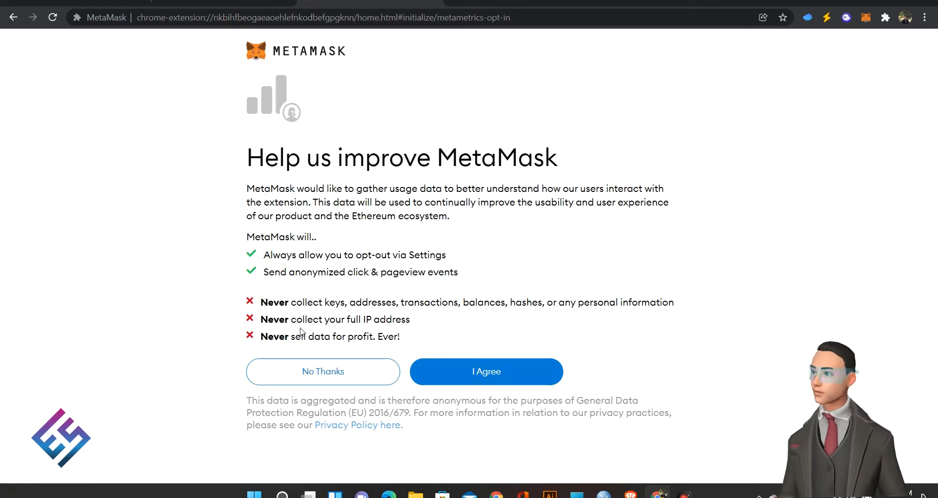
Step: Agree to share usage data, enter and confirm the wallet password, and accept the Terms of Use
click(490, 370)
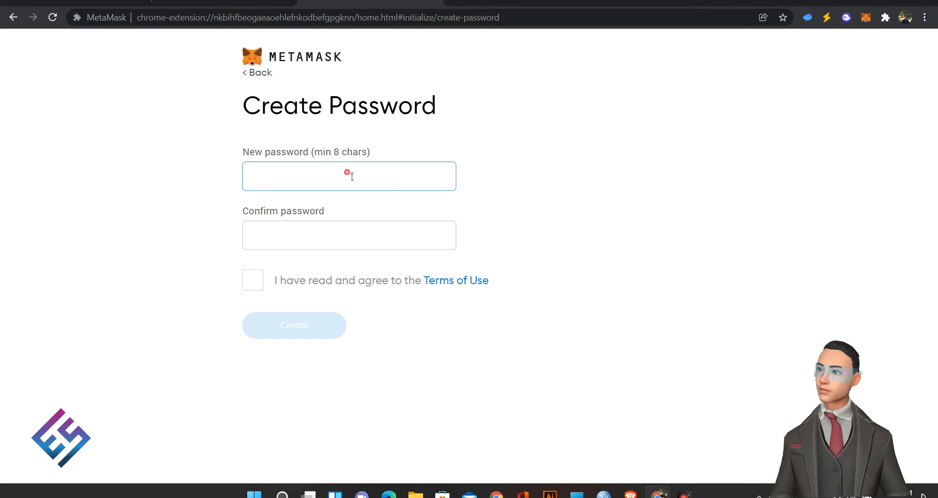
text(1234567890)
key(Tab)
text(1234)
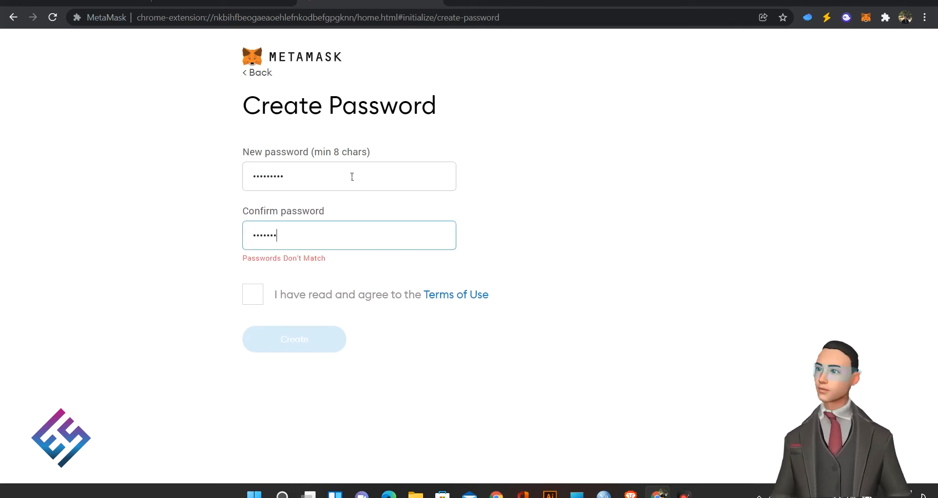
text(567890)
key(Tab)
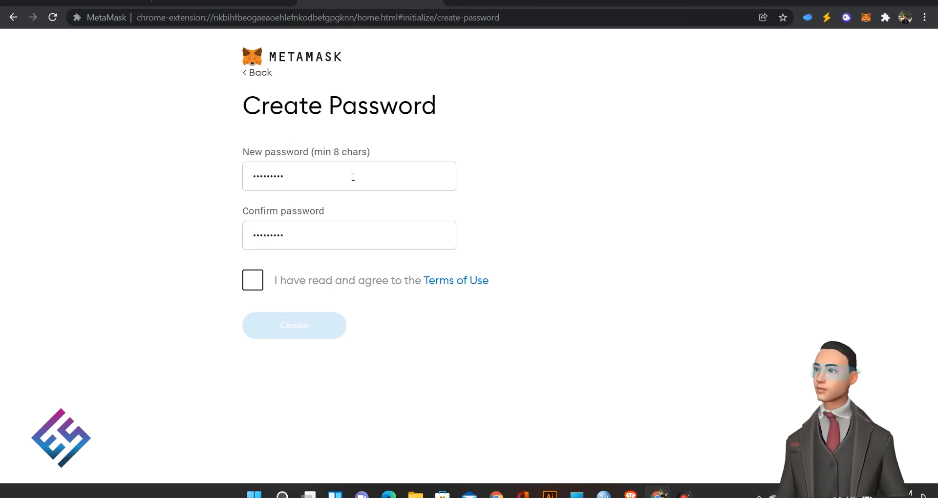
click(250, 283)
click(293, 325)
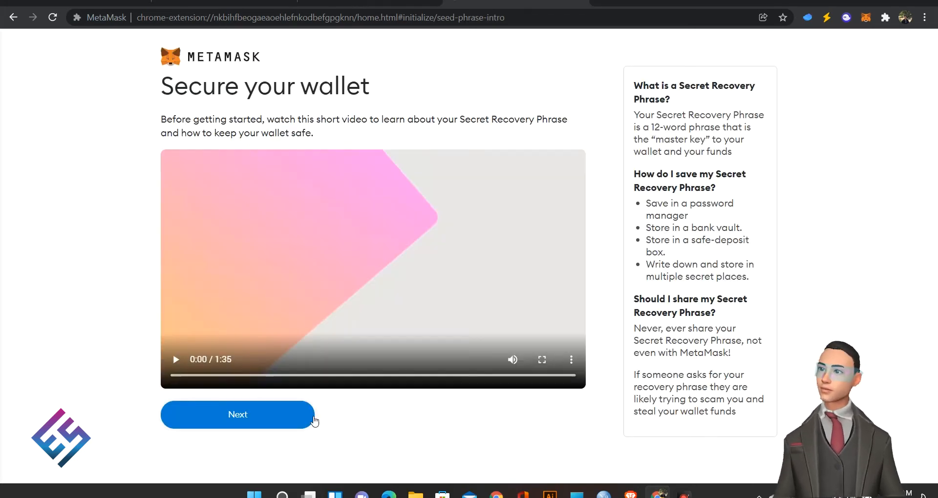
Step: Reveal the Secret Recovery Phrase, then pick its words in order to pass the confirmation
click(275, 426)
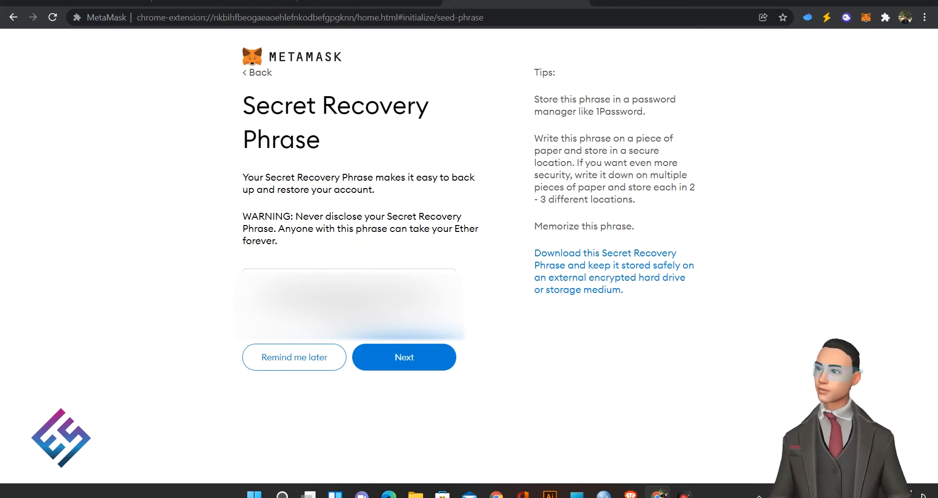
click(418, 352)
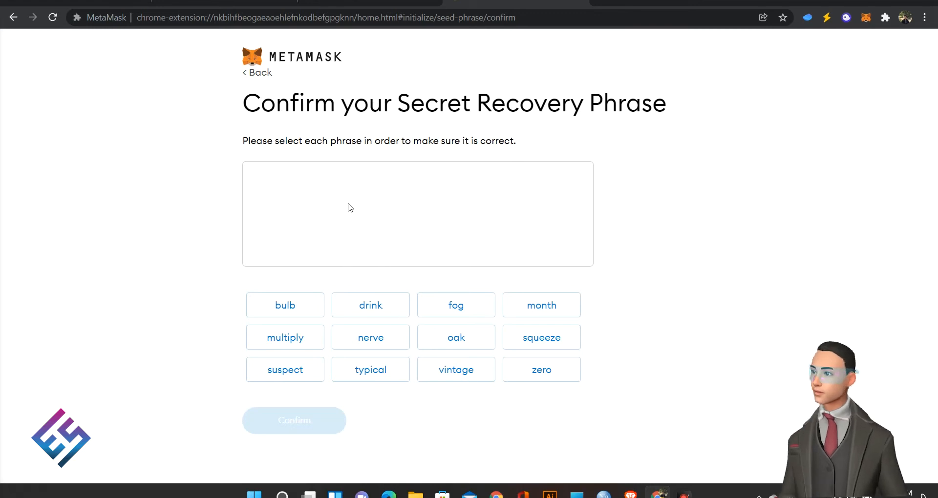
click(557, 344)
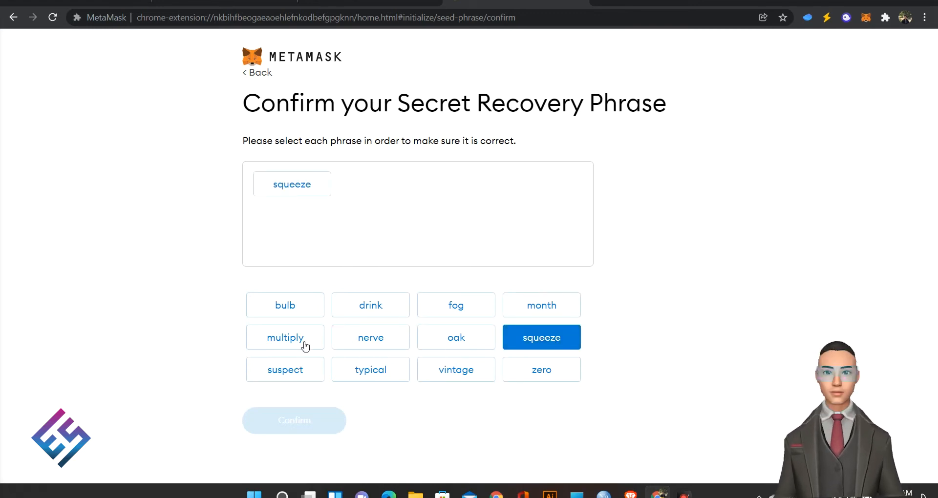
click(463, 311)
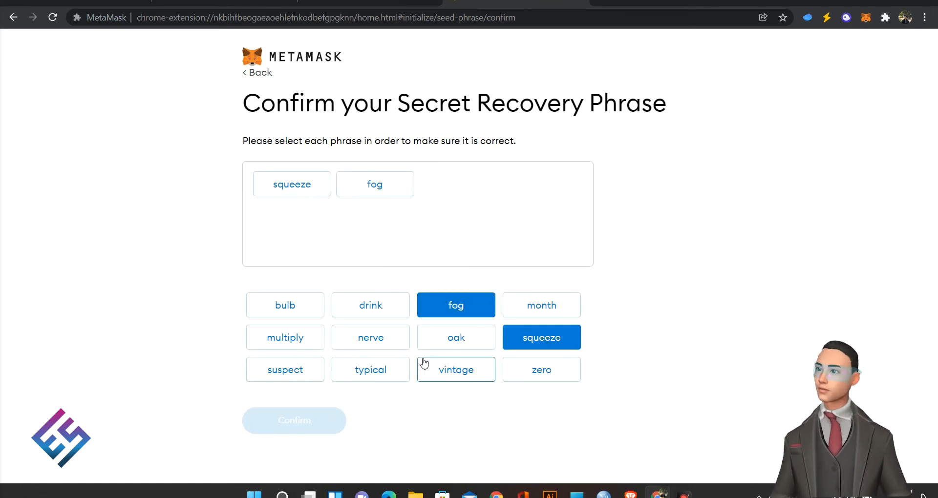
click(479, 344)
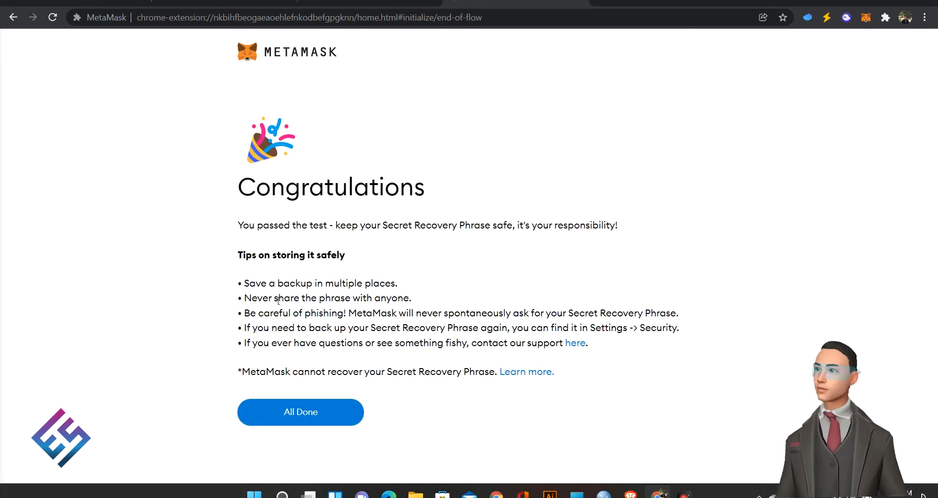
Step: Finish with All Done and dismiss the What's new announcement
click(324, 419)
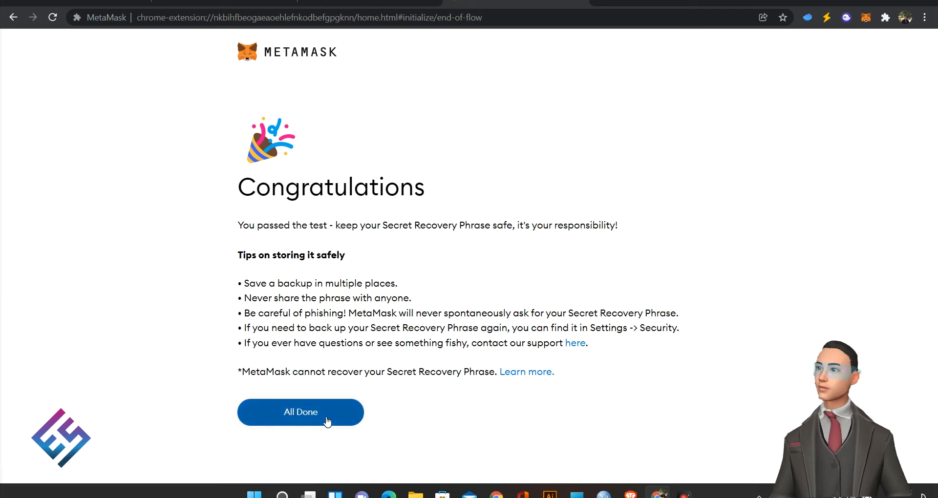
click(608, 111)
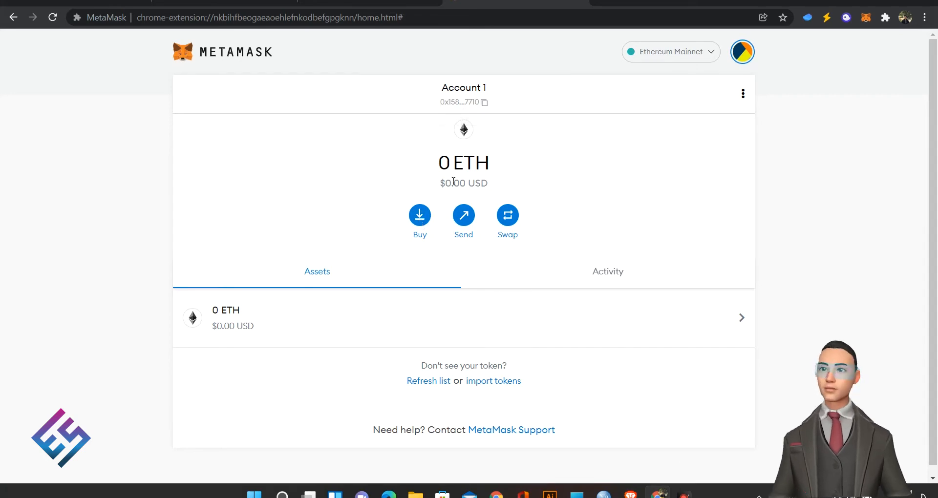
Step: View the Deposit Ether buying options, including Wyre, then close them
click(420, 216)
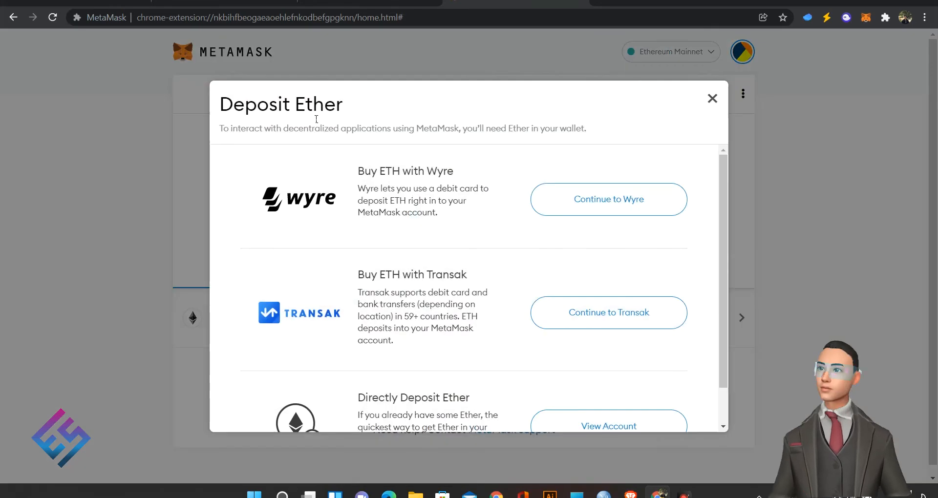
drag(347, 160, 483, 224)
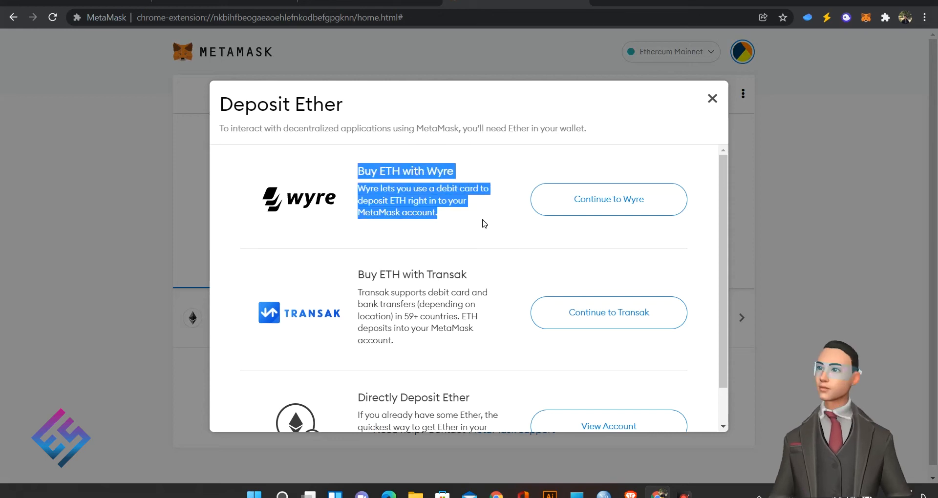
click(721, 99)
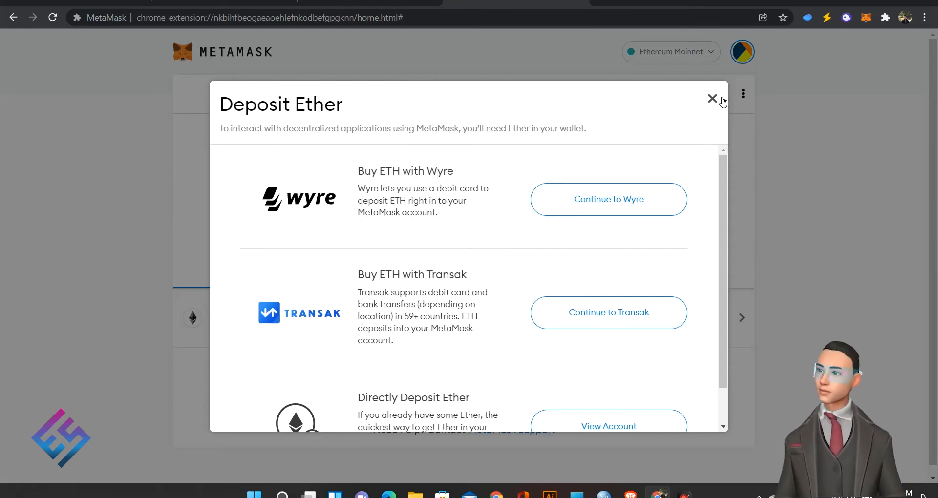
Step: Look over the Send page and its QR scanner, cancel it, then open Swap
click(462, 215)
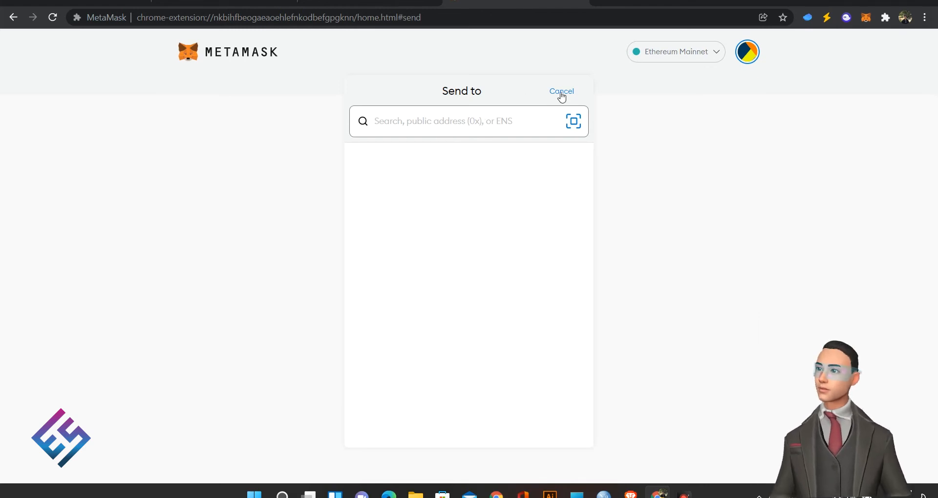
click(573, 122)
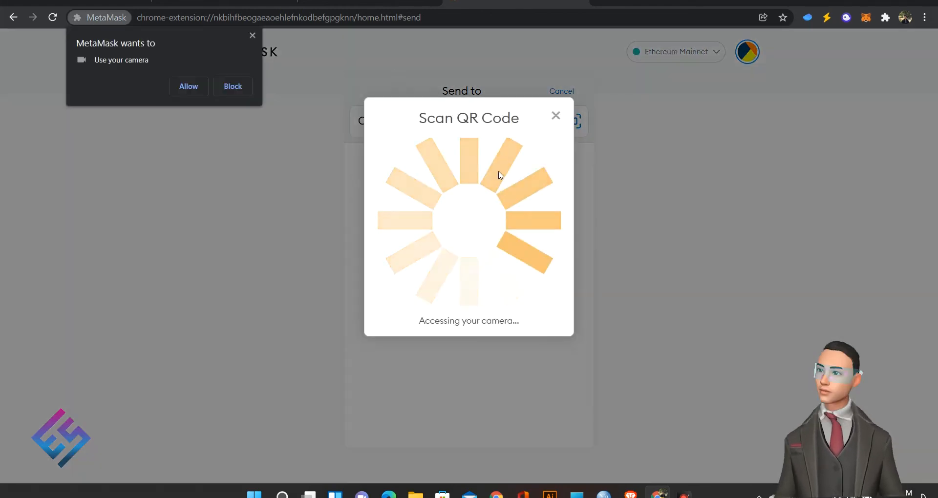
click(554, 116)
click(251, 36)
click(561, 91)
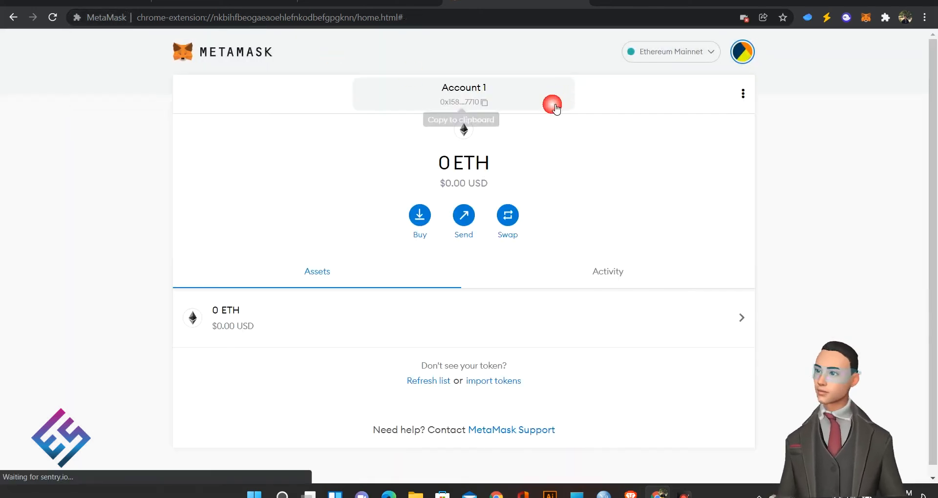
click(507, 214)
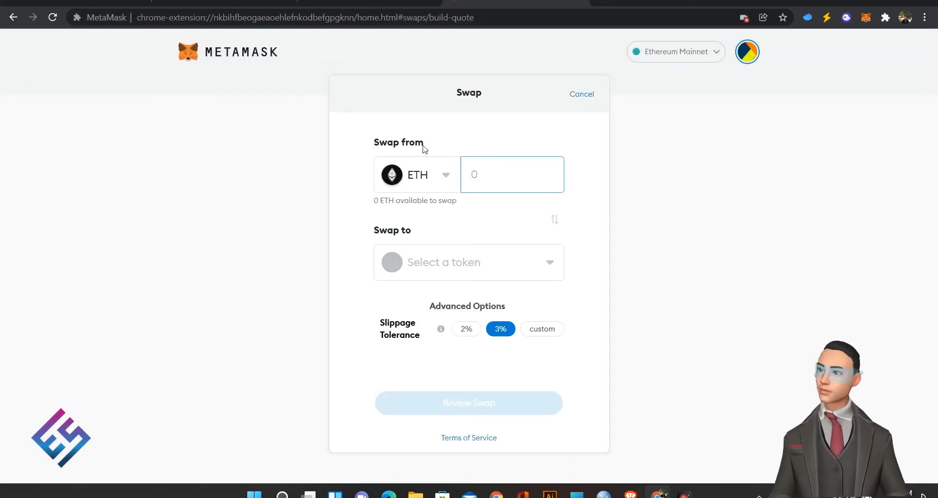
Step: Browse the swap-to token list without choosing a token, then cancel the swap
click(461, 273)
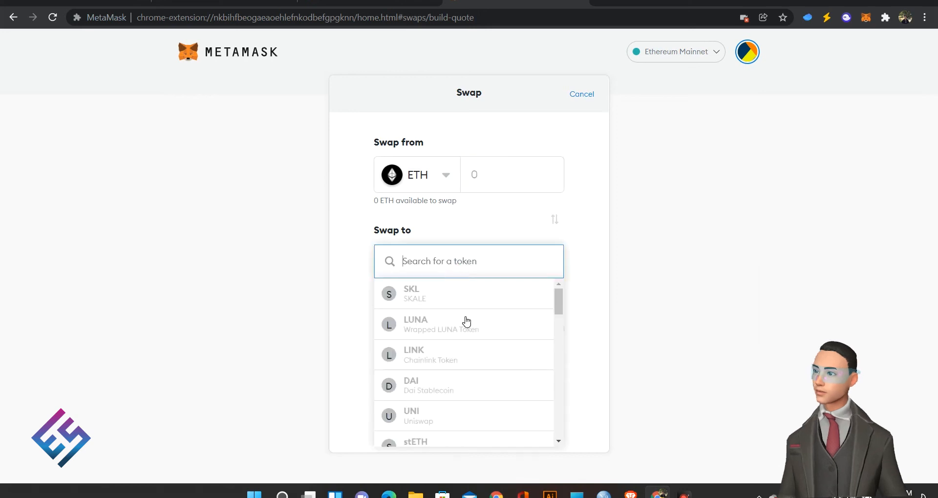
click(611, 265)
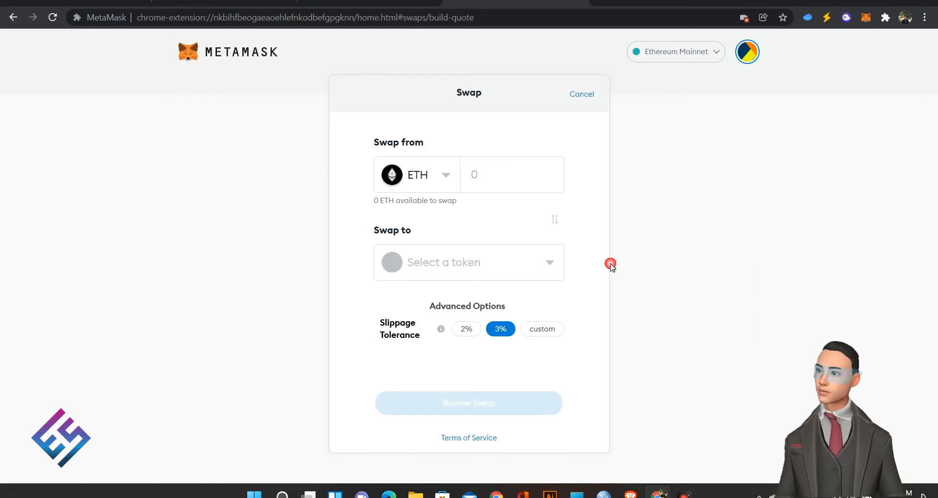
click(581, 94)
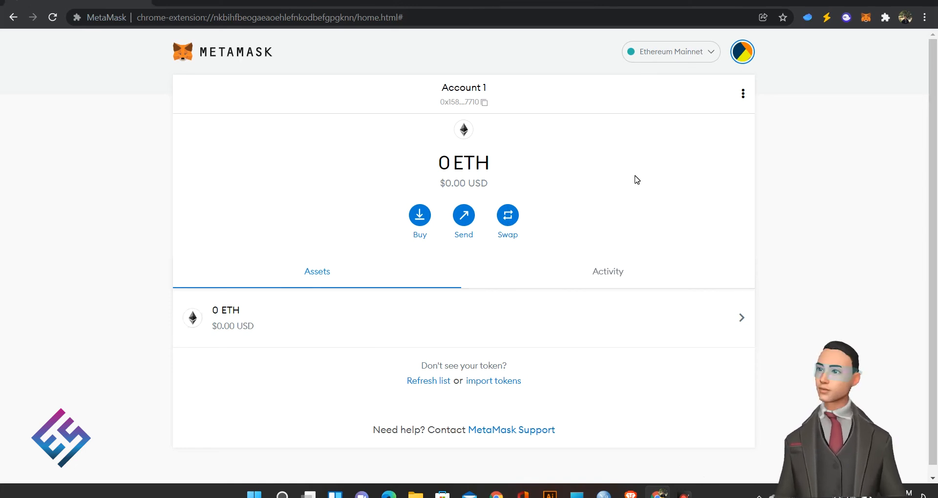
drag(451, 160, 475, 166)
click(517, 170)
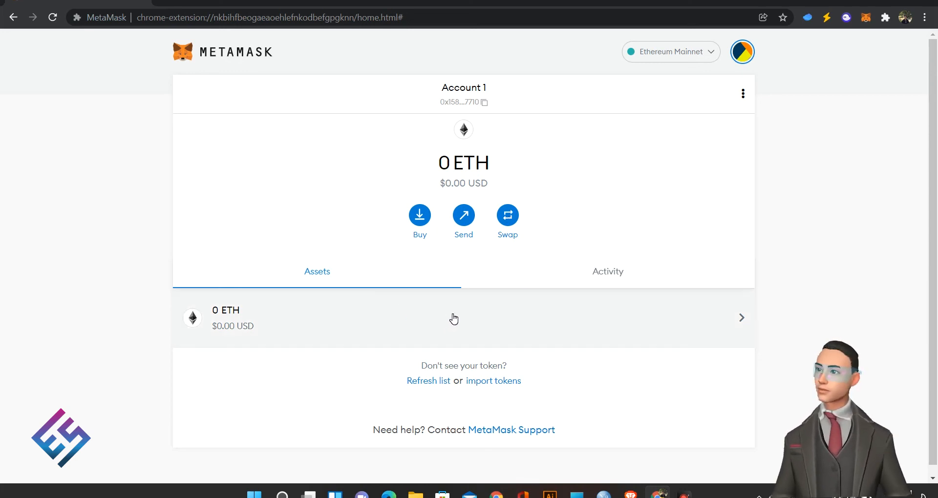
click(382, 305)
click(190, 95)
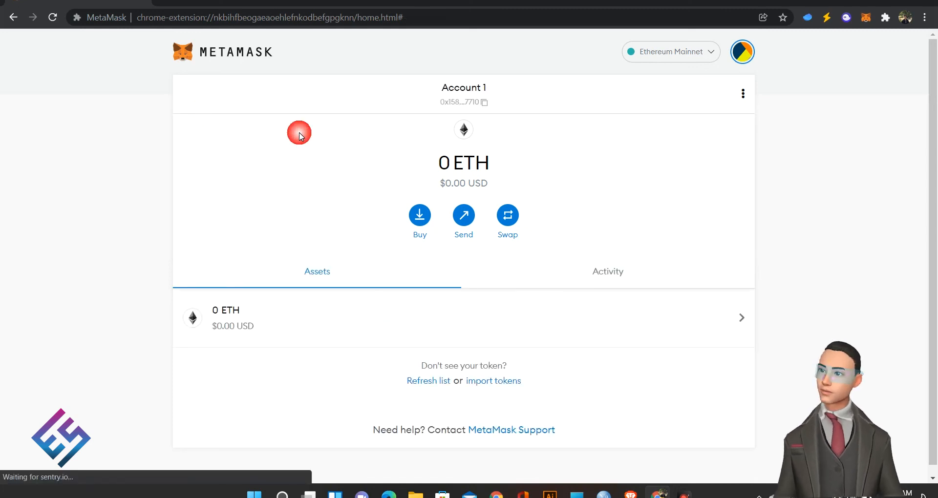
click(742, 51)
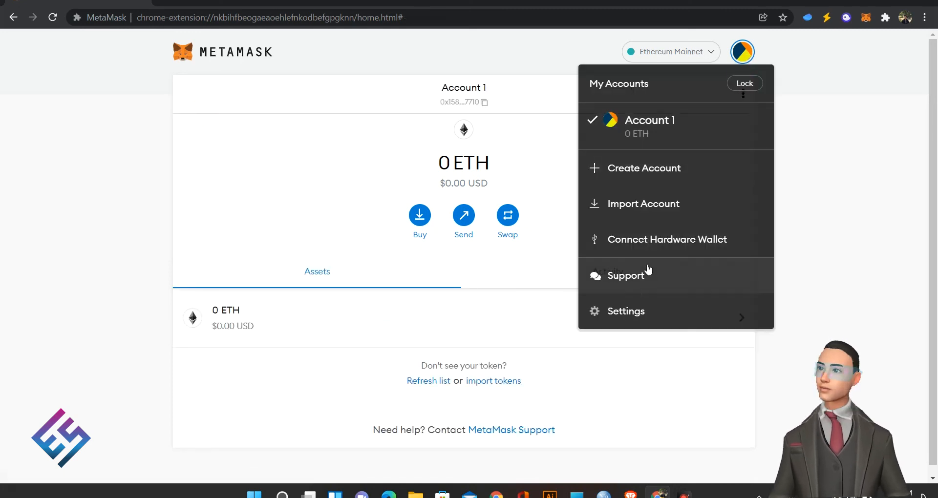
click(669, 348)
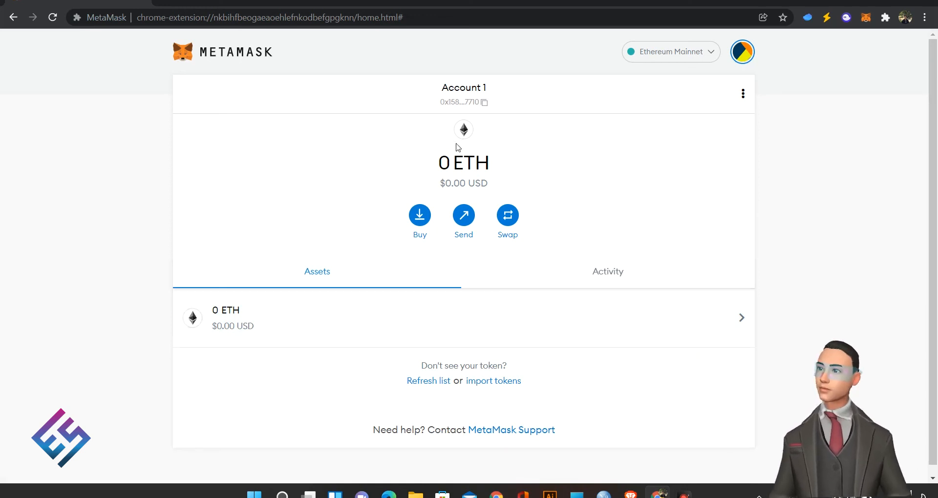
drag(453, 162, 475, 164)
click(518, 171)
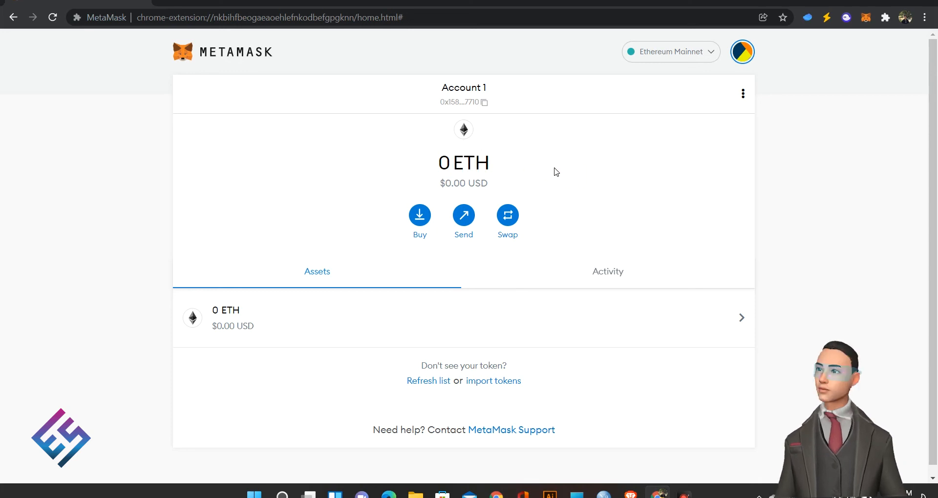